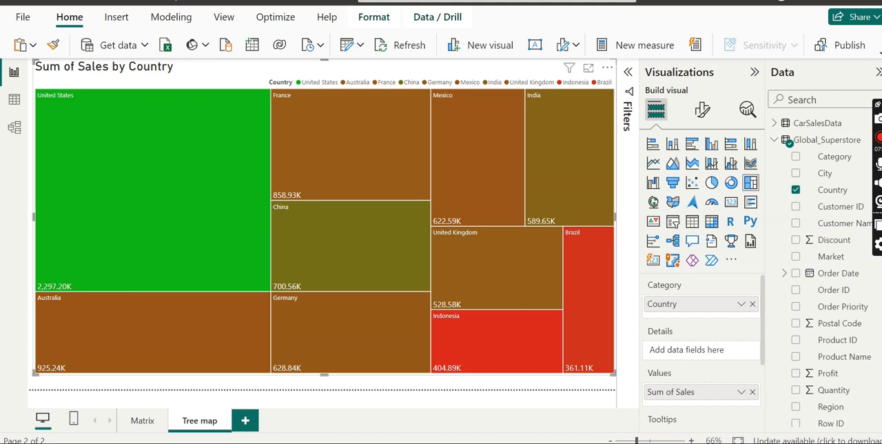
- Replace Sum of Sales with the Profit field as the tree map's values
{"action": "left_click", "coordinate": [752, 391]}
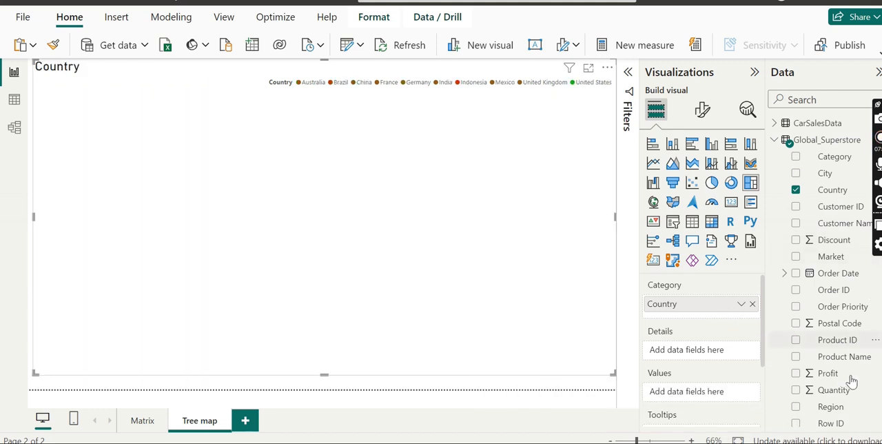
{"action": "left_click_drag", "start_coordinate": [828, 377], "coordinate": [683, 396]}
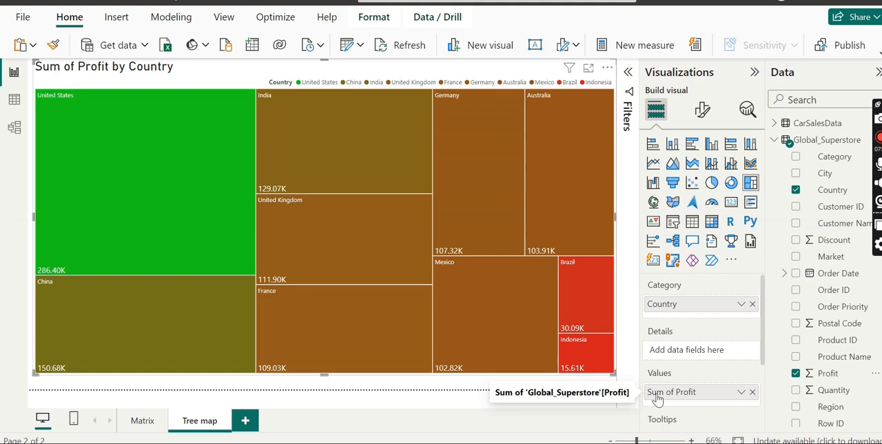
- Expand the tree map's Country top 10 filter and remove Sum of Sales as its ranking value
{"action": "left_click", "coordinate": [628, 72]}
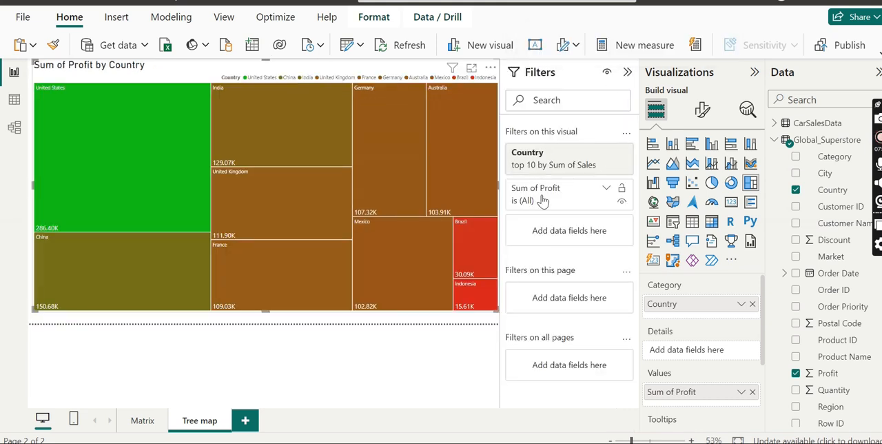
{"action": "left_click", "coordinate": [546, 167]}
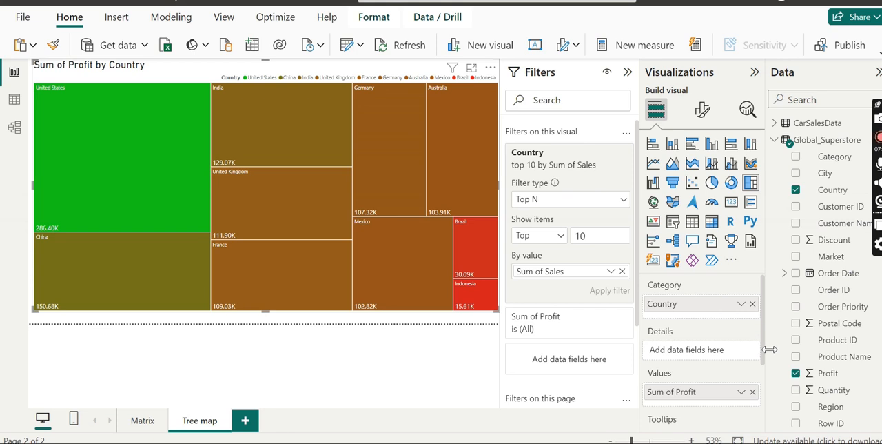
{"action": "left_click_drag", "start_coordinate": [827, 374], "coordinate": [562, 267]}
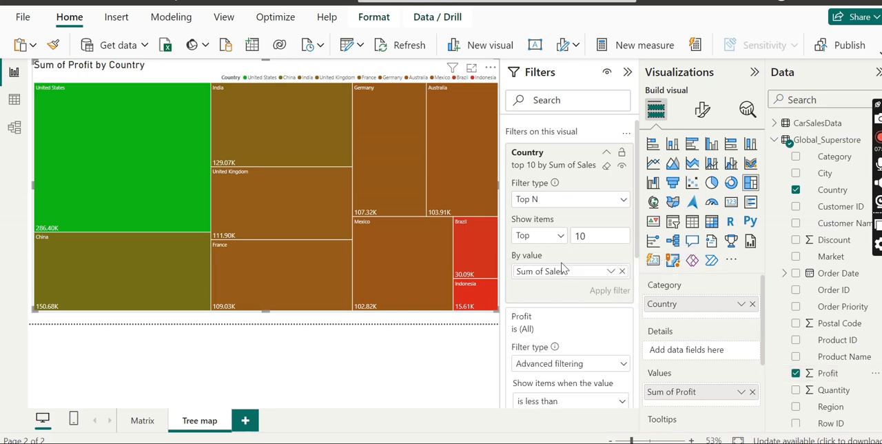
{"action": "left_click", "coordinate": [622, 271]}
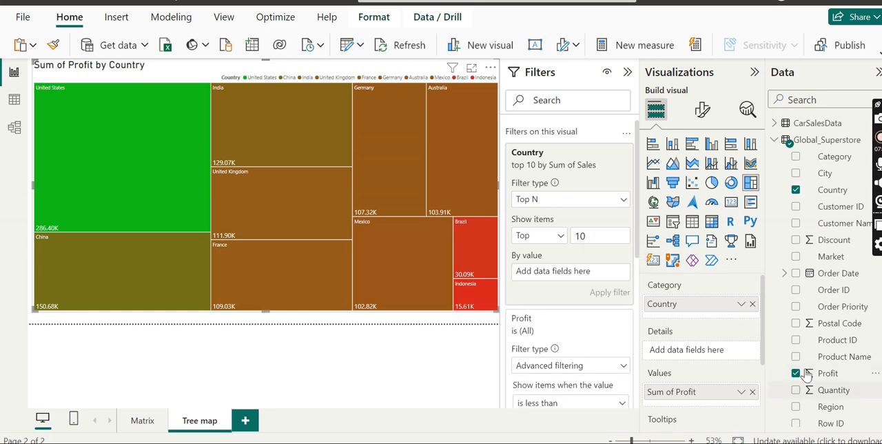
- Remove the extra Profit advanced filter from the tree map's visual-level filters
{"action": "left_click_drag", "start_coordinate": [808, 373], "coordinate": [546, 264]}
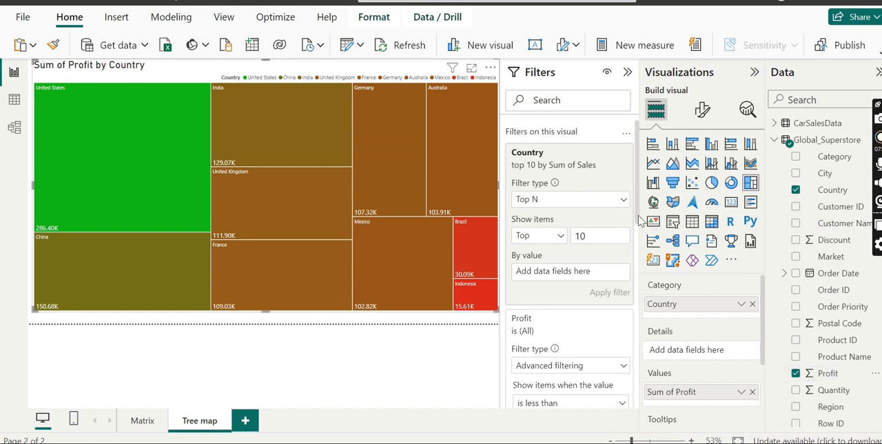
{"action": "left_click_drag", "start_coordinate": [636, 219], "coordinate": [629, 282]}
{"action": "scroll", "coordinate": [629, 283], "scroll_direction": "up", "scroll_amount": 3}
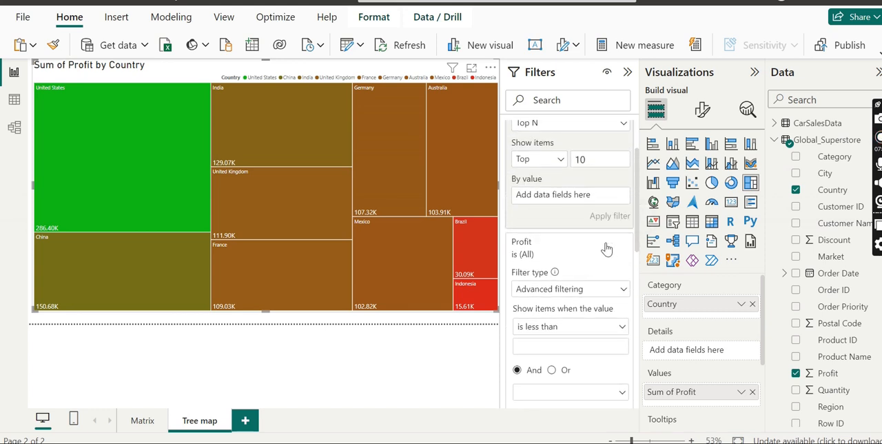
{"action": "left_click", "coordinate": [606, 245]}
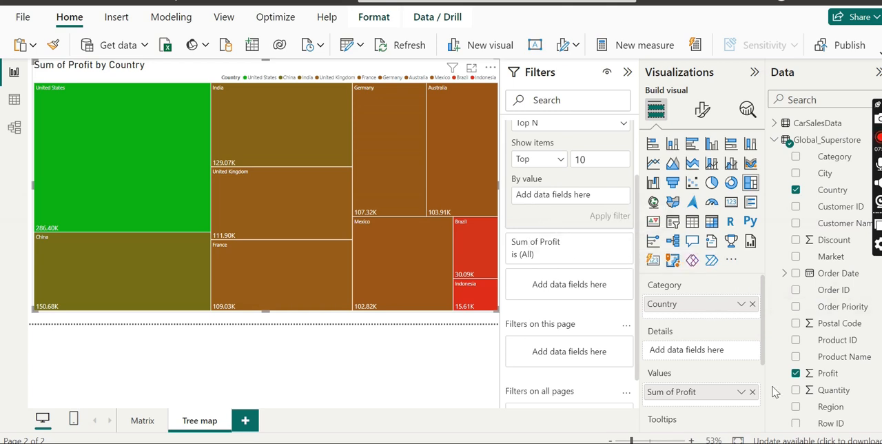
- Rank the Country top 10 filter by Sum of Profit, apply it and deselect the tree map
{"action": "left_click_drag", "start_coordinate": [823, 375], "coordinate": [565, 197]}
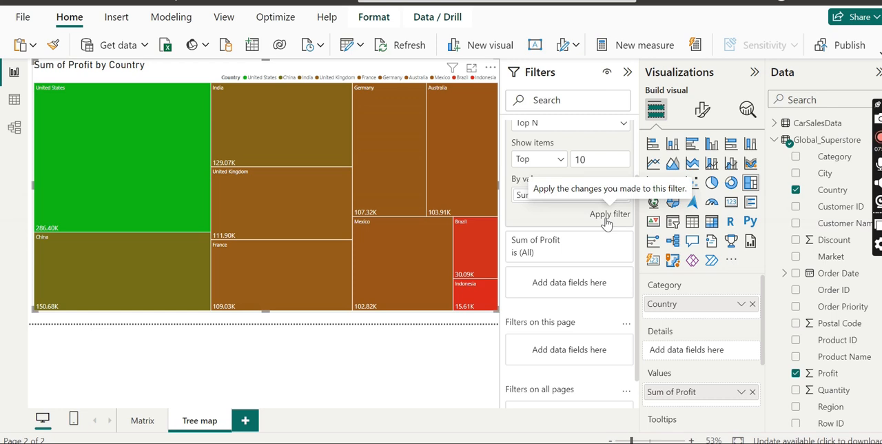
{"action": "left_click", "coordinate": [605, 219]}
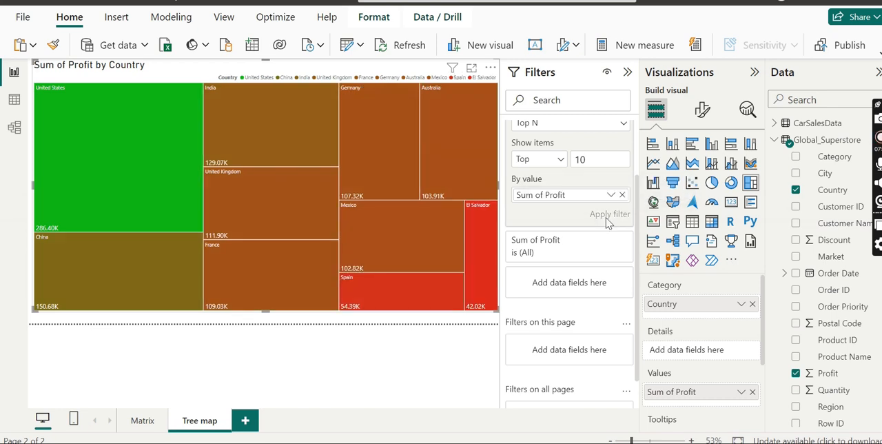
{"action": "left_click", "coordinate": [378, 379]}
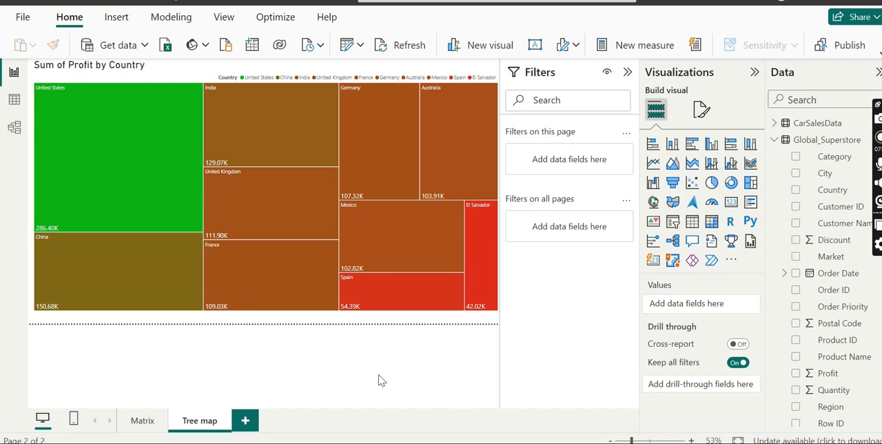
- Examine individual countries' profit in the tree map with the filters collapsed, highlighting Mexico and France in turn
{"action": "mouse_move", "coordinate": [366, 288]}
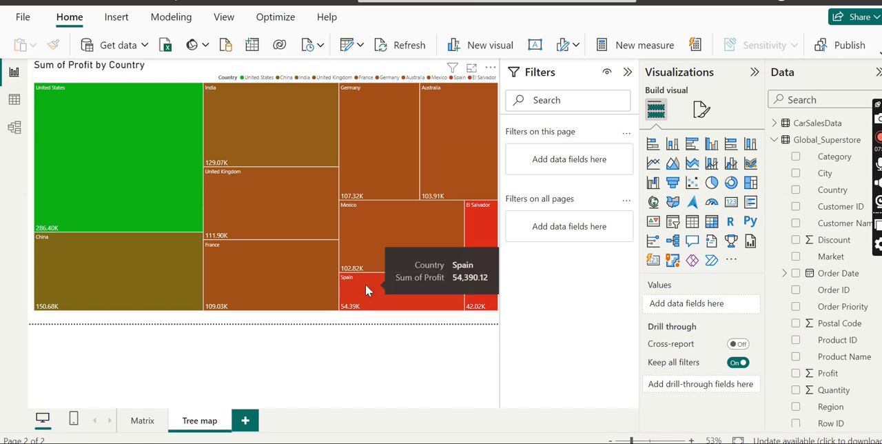
{"action": "mouse_move", "coordinate": [421, 179]}
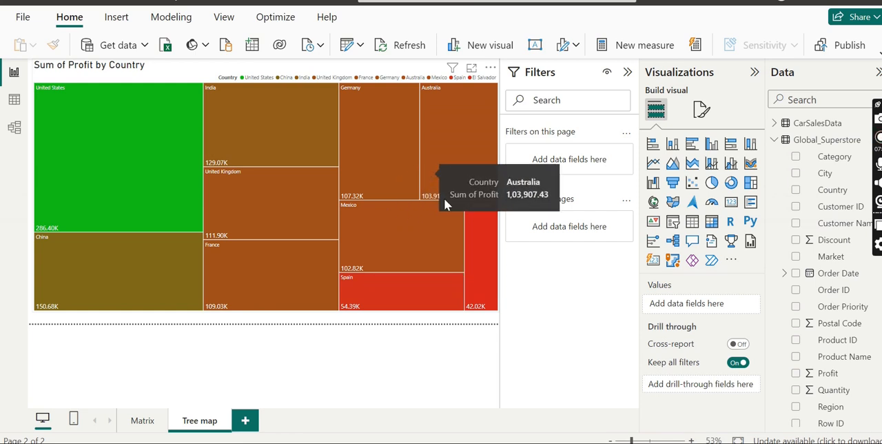
{"action": "mouse_move", "coordinate": [479, 270]}
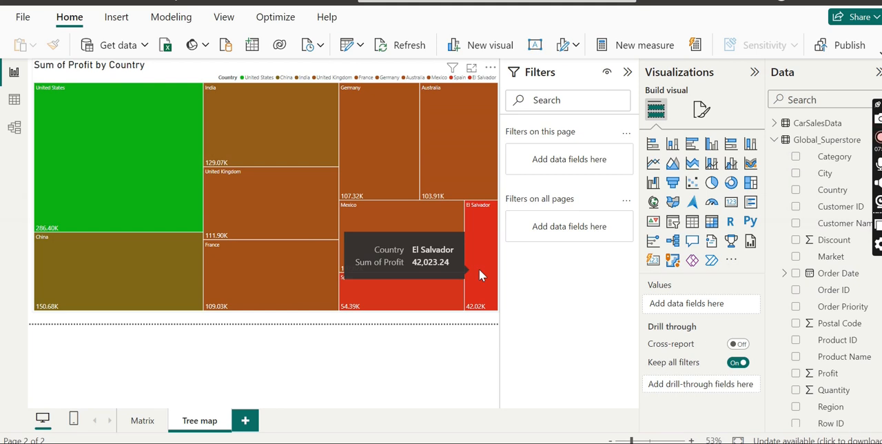
{"action": "mouse_move", "coordinate": [197, 205]}
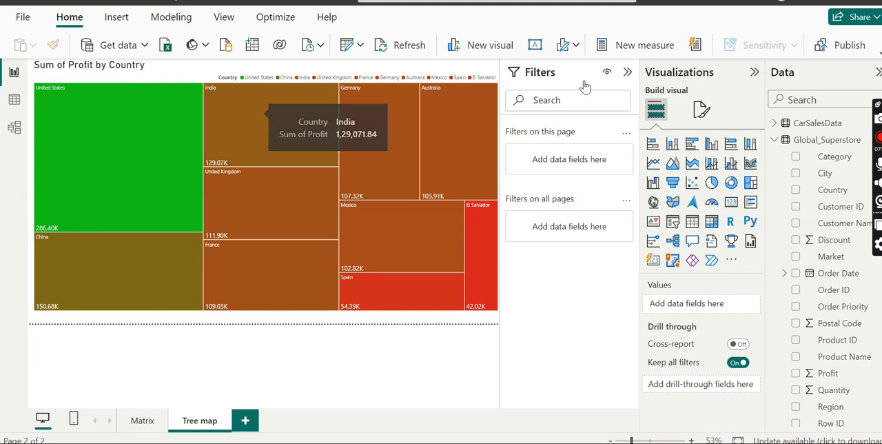
{"action": "left_click", "coordinate": [628, 71]}
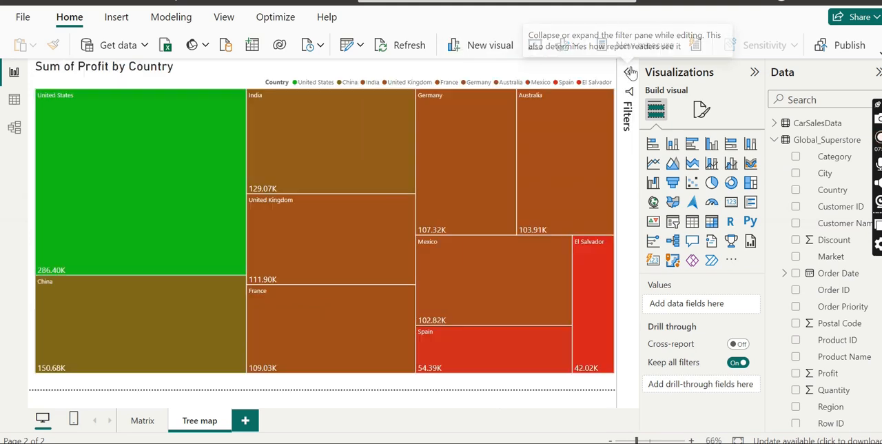
{"action": "mouse_move", "coordinate": [127, 328]}
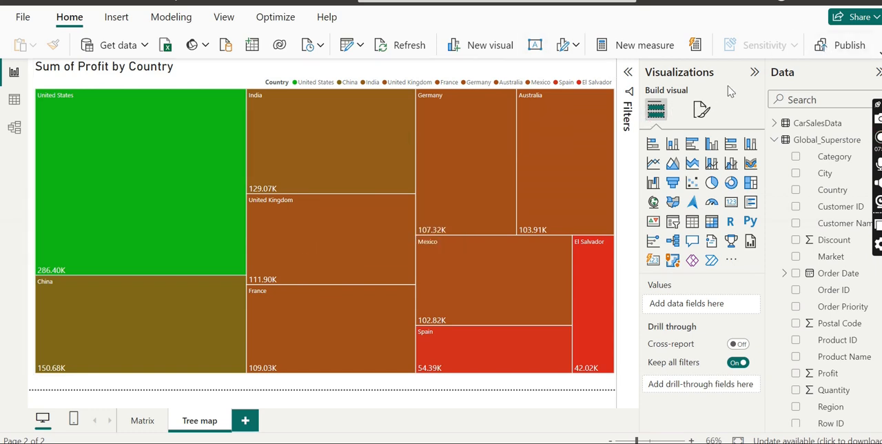
{"action": "left_click", "coordinate": [452, 278]}
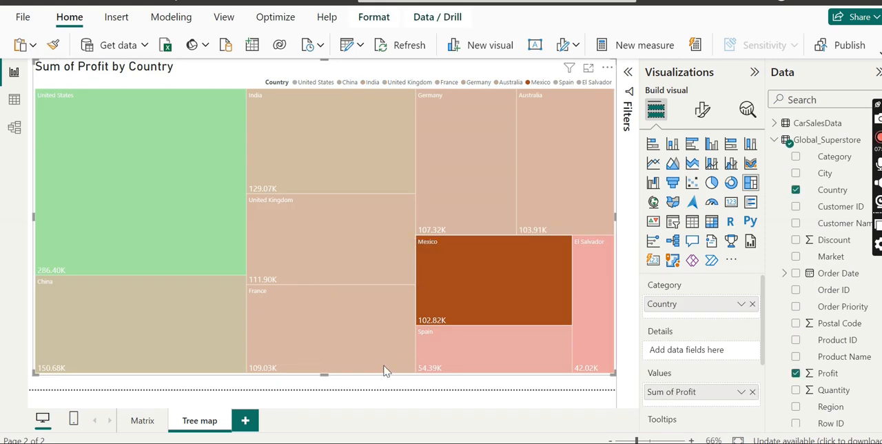
{"action": "left_click", "coordinate": [345, 309]}
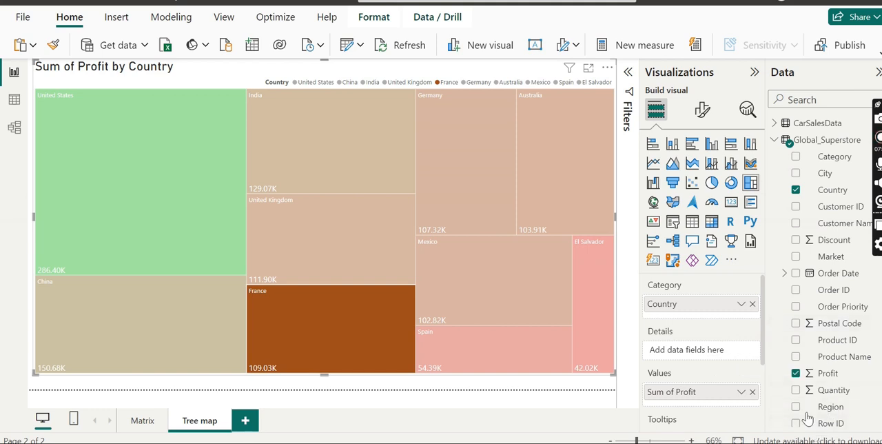
- Add Category as the tree map's details and clear the tile highlighting
{"action": "left_click_drag", "start_coordinate": [830, 159], "coordinate": [680, 351]}
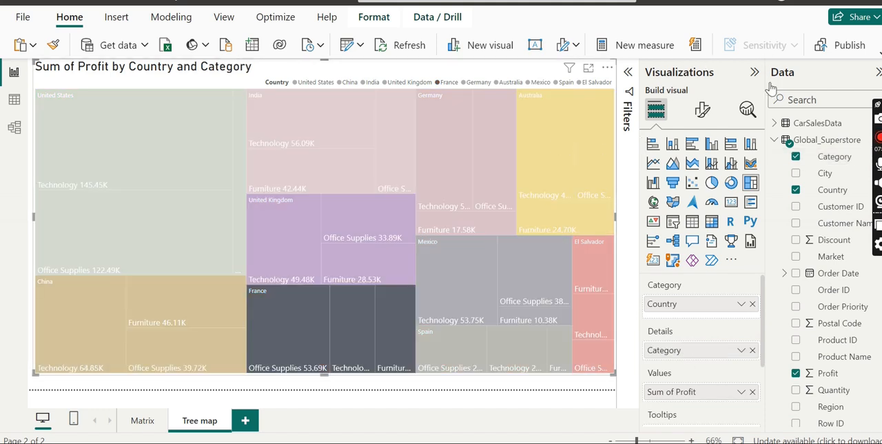
{"action": "left_click", "coordinate": [485, 322]}
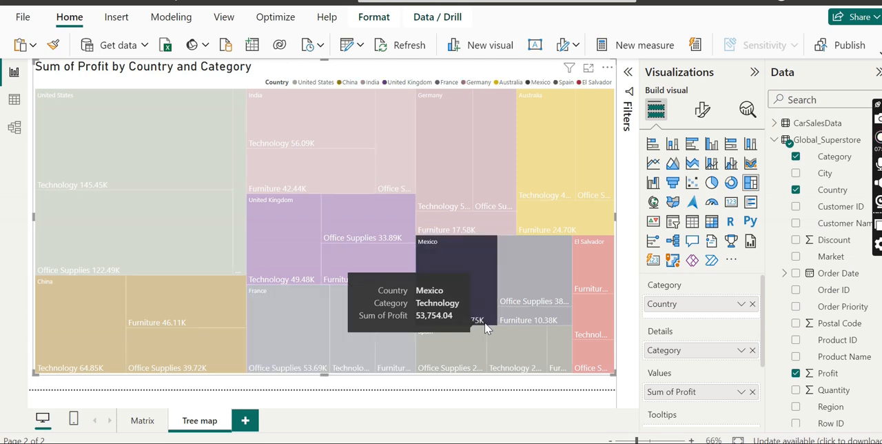
{"action": "double_click", "coordinate": [576, 184]}
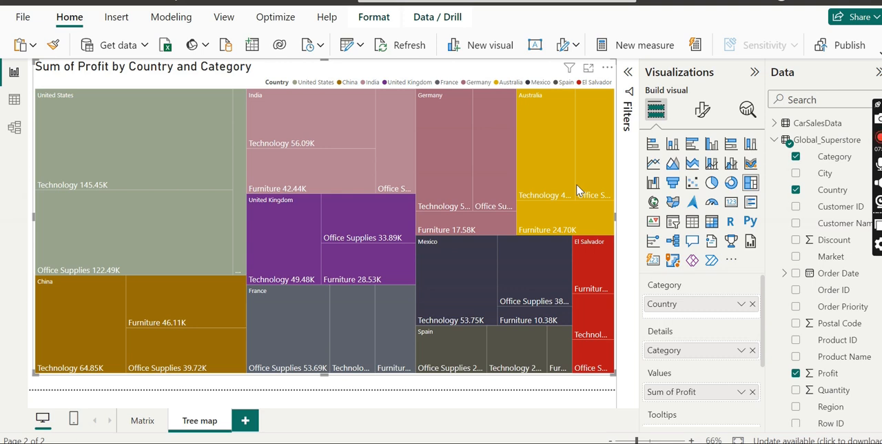
- Examine the profit of each category within the United States, China, France and United Kingdom tiles
{"action": "mouse_move", "coordinate": [130, 196]}
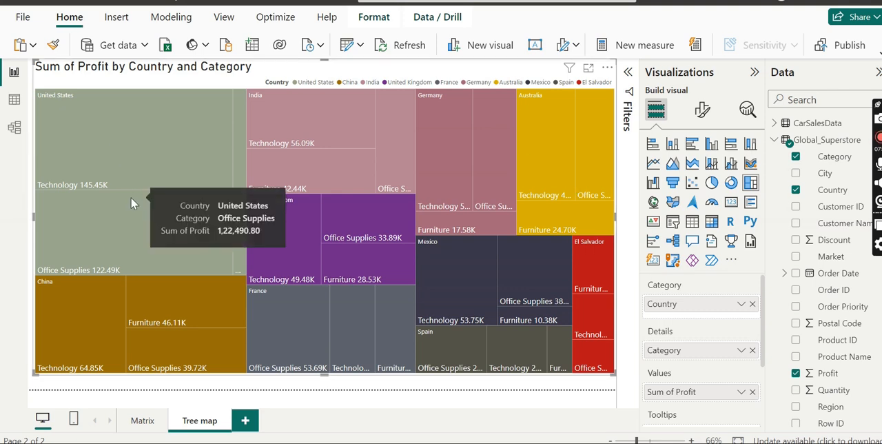
{"action": "mouse_move", "coordinate": [235, 183]}
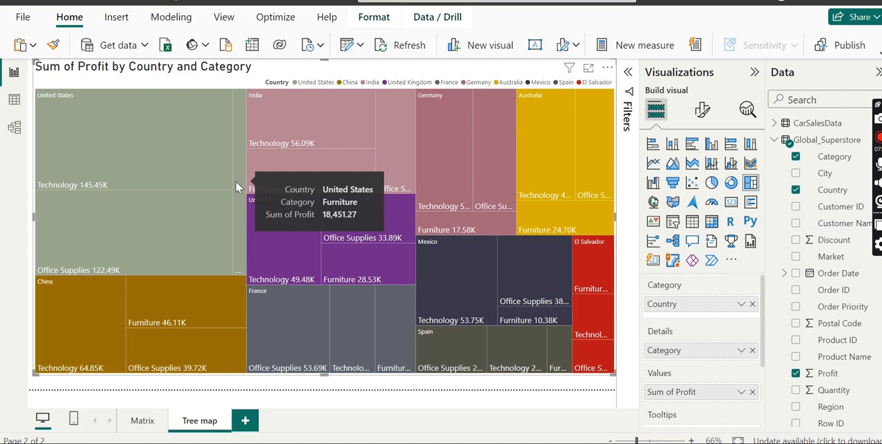
{"action": "mouse_move", "coordinate": [152, 232]}
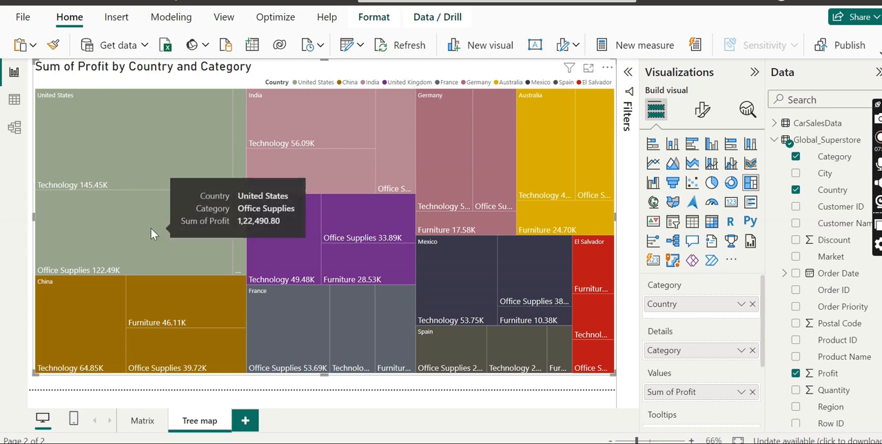
{"action": "mouse_move", "coordinate": [113, 297]}
{"action": "mouse_move", "coordinate": [283, 317]}
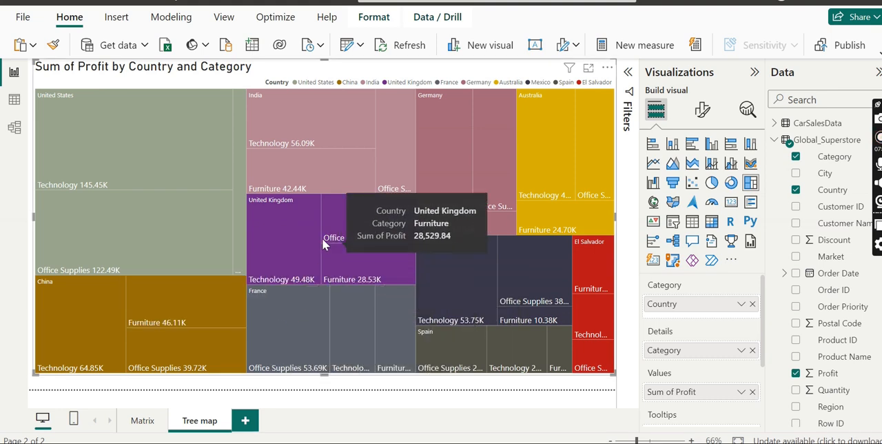
{"action": "mouse_move", "coordinate": [294, 250]}
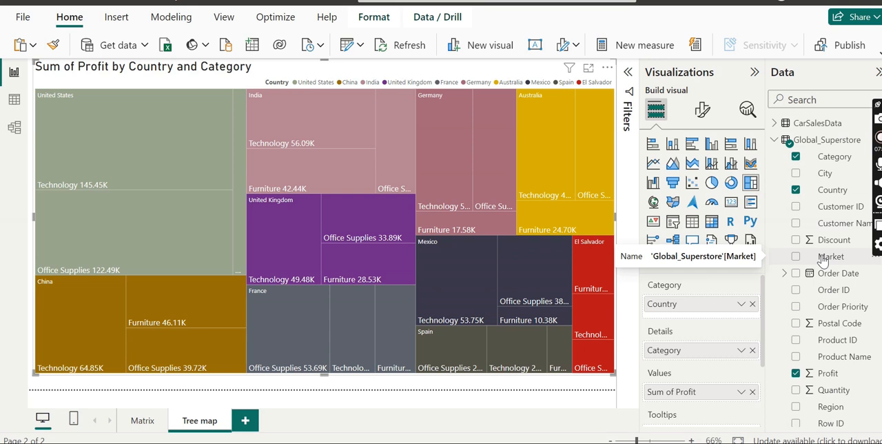
- Create a hierarchy from the Market field in Global_Superstore and expand it to show its levels
{"action": "left_click", "coordinate": [871, 261]}
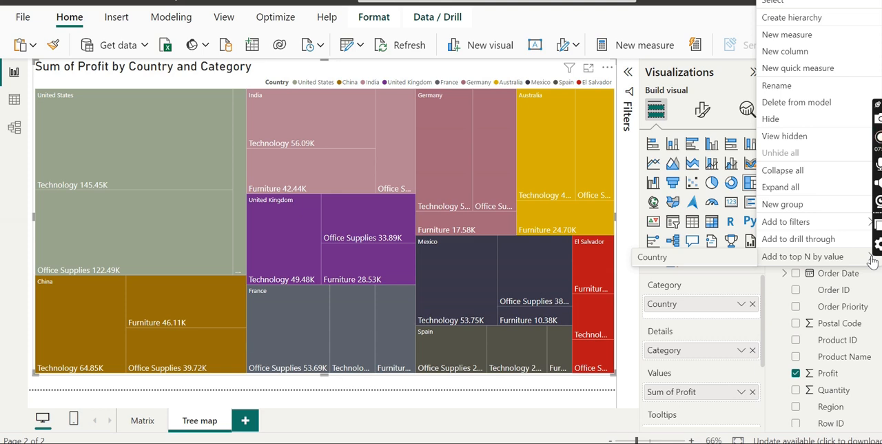
{"action": "left_click", "coordinate": [820, 19]}
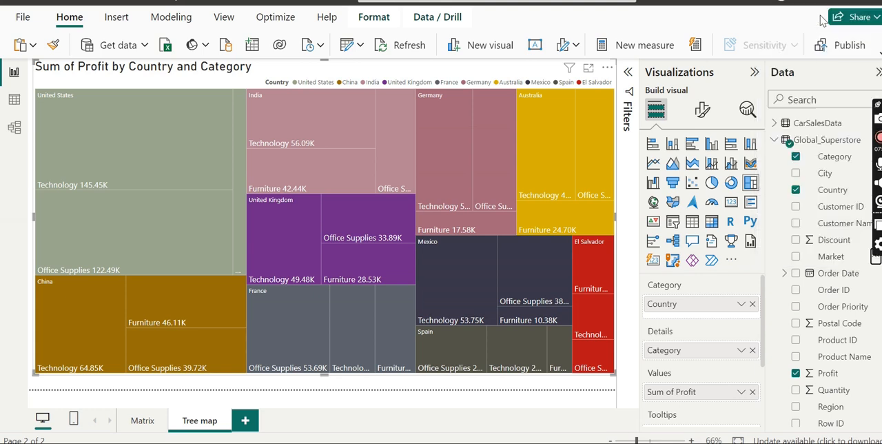
{"action": "left_click", "coordinate": [822, 19]}
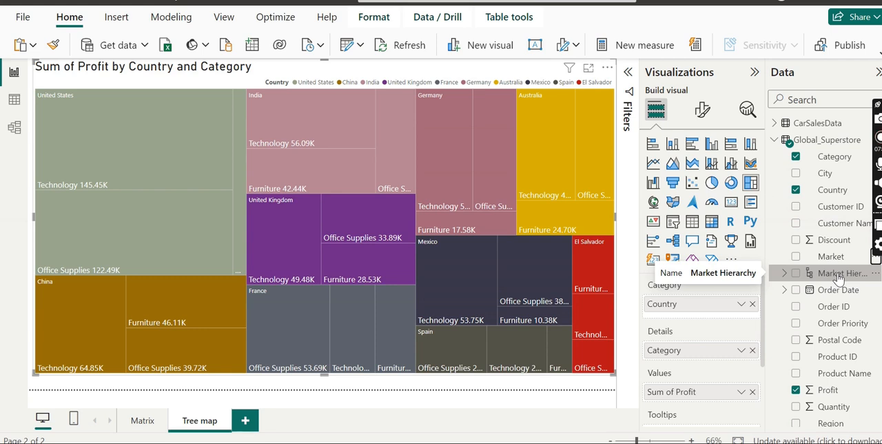
{"action": "left_click", "coordinate": [781, 274]}
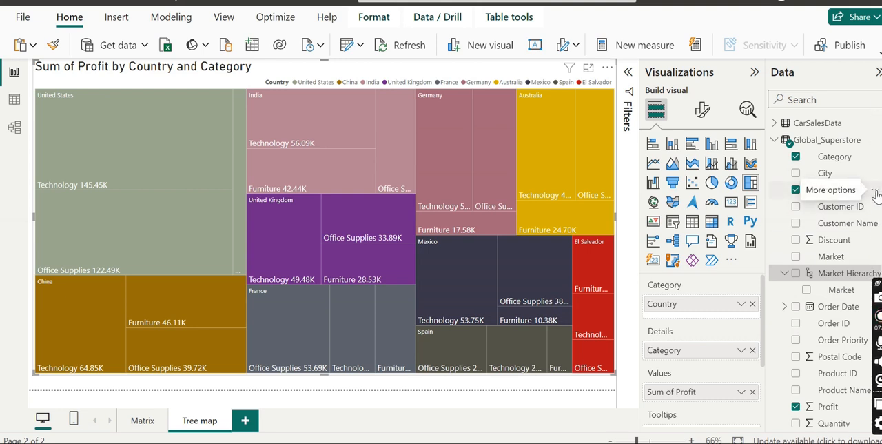
- Add the Country field to Market Hierarchy as a level below Market
{"action": "left_click", "coordinate": [875, 195]}
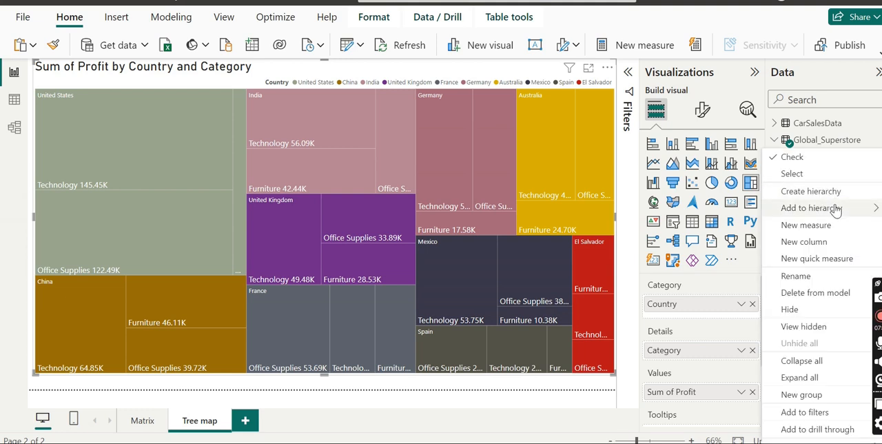
{"action": "mouse_move", "coordinate": [834, 210]}
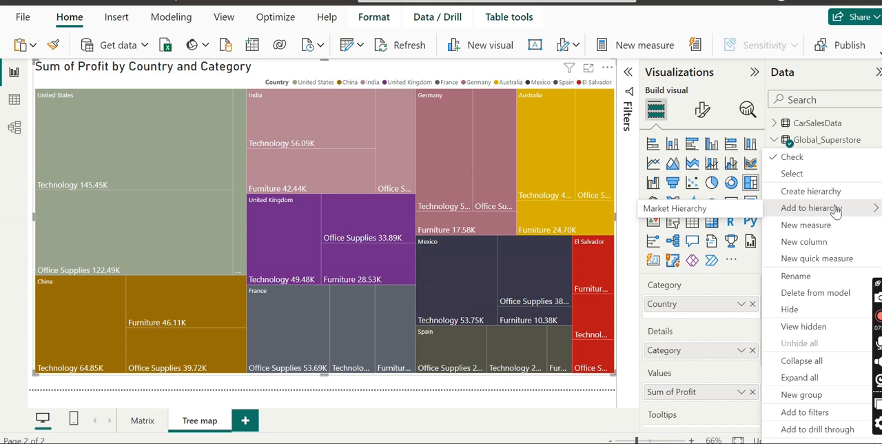
{"action": "left_click", "coordinate": [724, 211]}
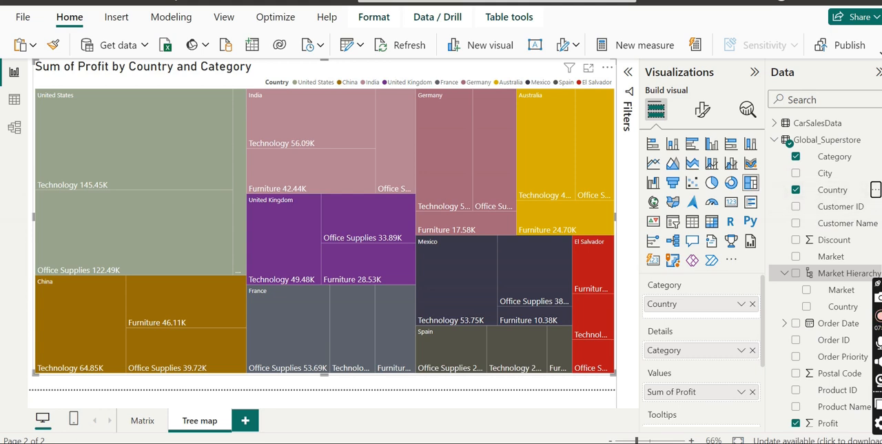
- Add the State field to Market Hierarchy as a level below Country
{"action": "scroll", "coordinate": [827, 268], "scroll_direction": "down", "scroll_amount": 3}
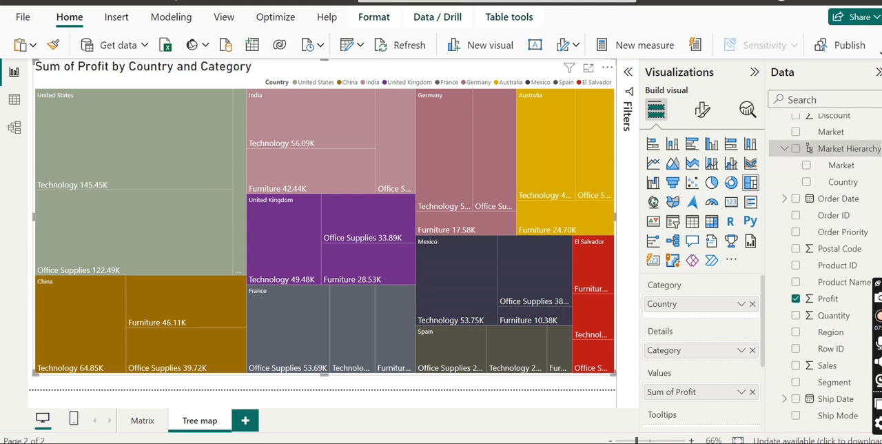
{"action": "scroll", "coordinate": [815, 351], "scroll_direction": "down", "scroll_amount": 1}
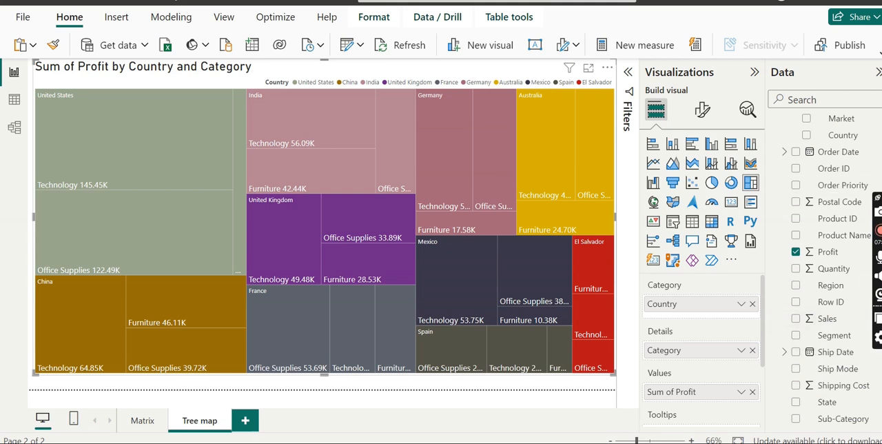
{"action": "left_click", "coordinate": [874, 403]}
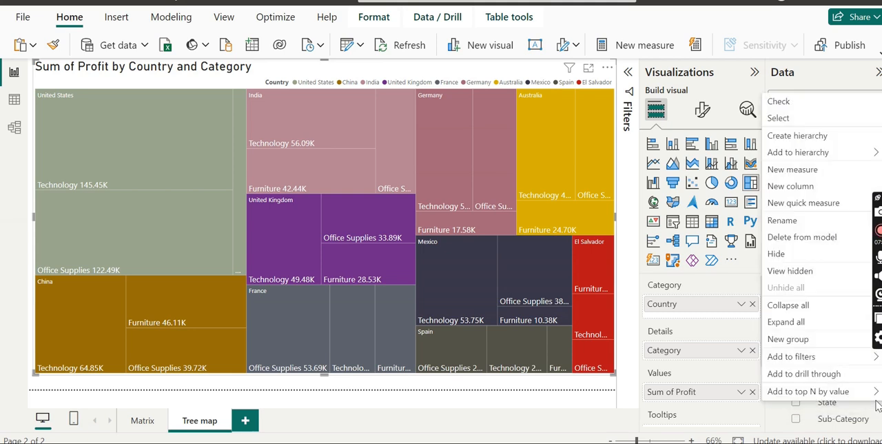
{"action": "mouse_move", "coordinate": [809, 158]}
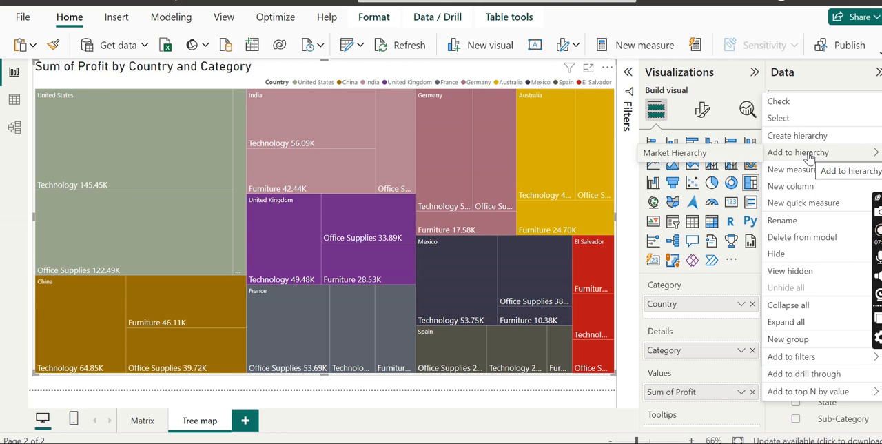
{"action": "left_click", "coordinate": [737, 158]}
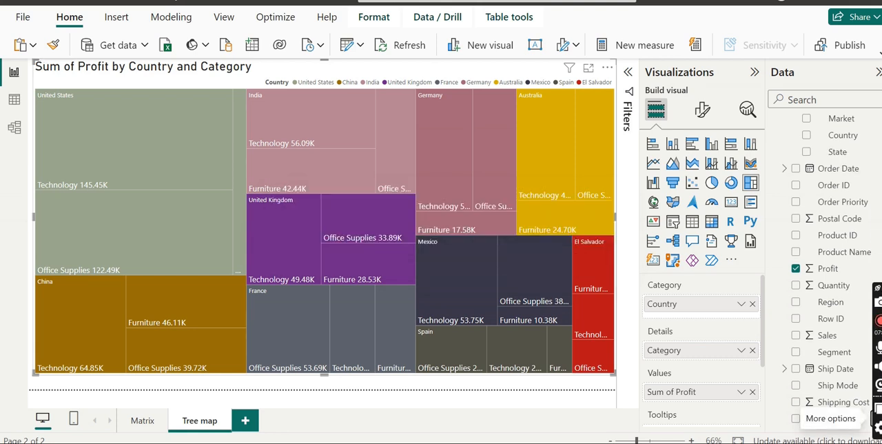
- Add the City field to Market Hierarchy as a level below State
{"action": "scroll", "coordinate": [827, 276], "scroll_direction": "up", "scroll_amount": 4}
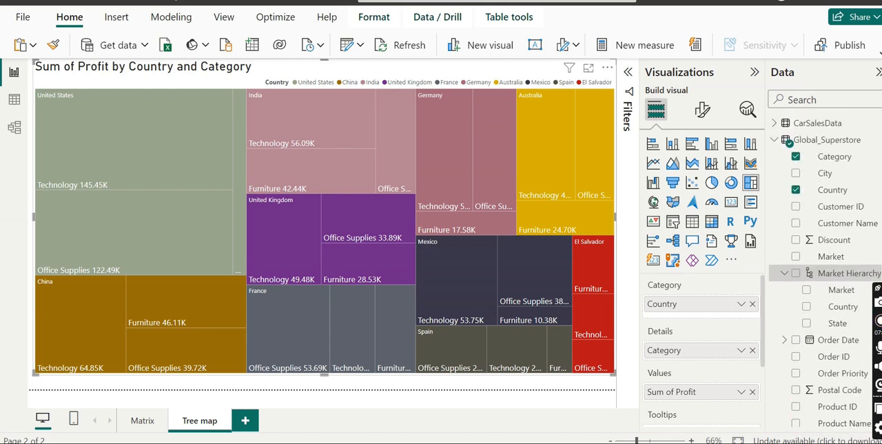
{"action": "left_click", "coordinate": [875, 173]}
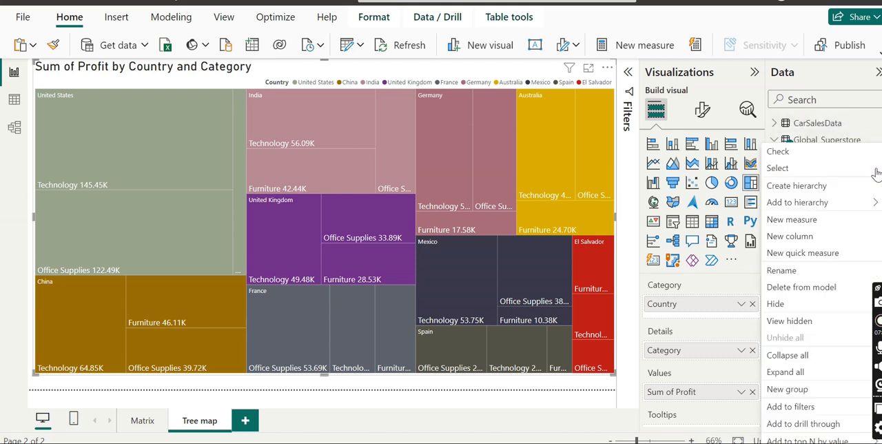
{"action": "mouse_move", "coordinate": [799, 202]}
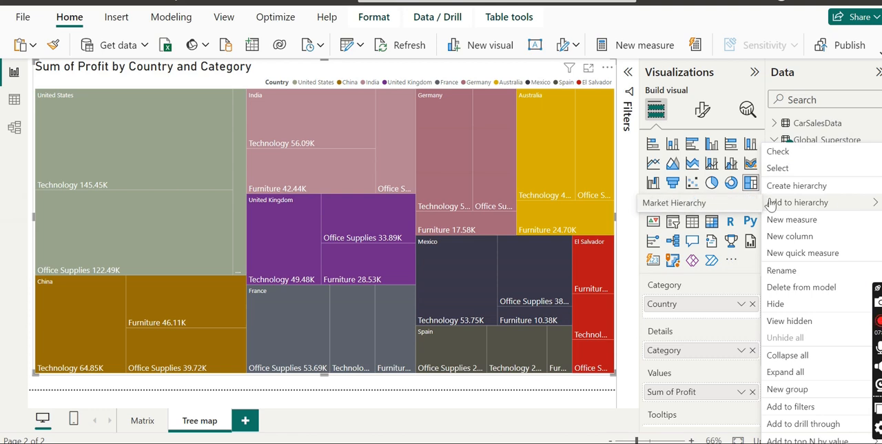
{"action": "left_click", "coordinate": [743, 203]}
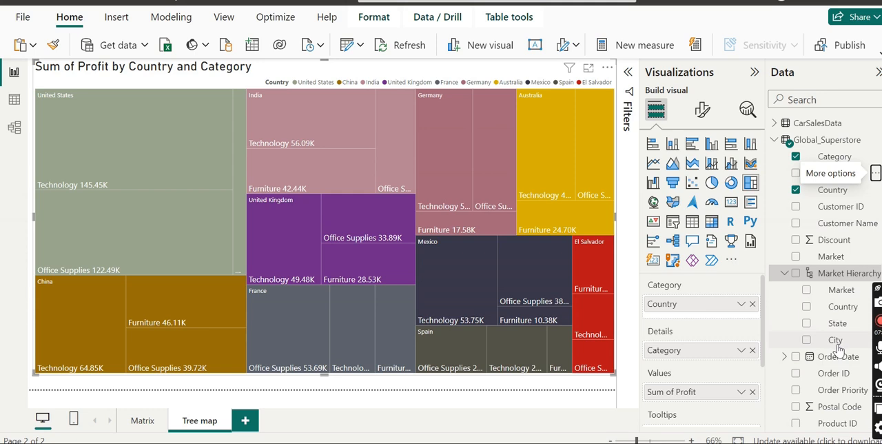
- Replace Country with Market Hierarchy as the tree map's category
{"action": "mouse_move", "coordinate": [838, 348]}
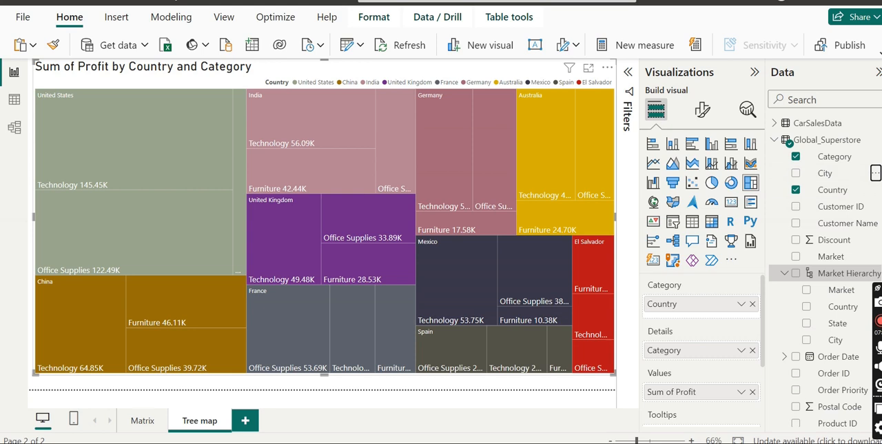
{"action": "left_click", "coordinate": [757, 306]}
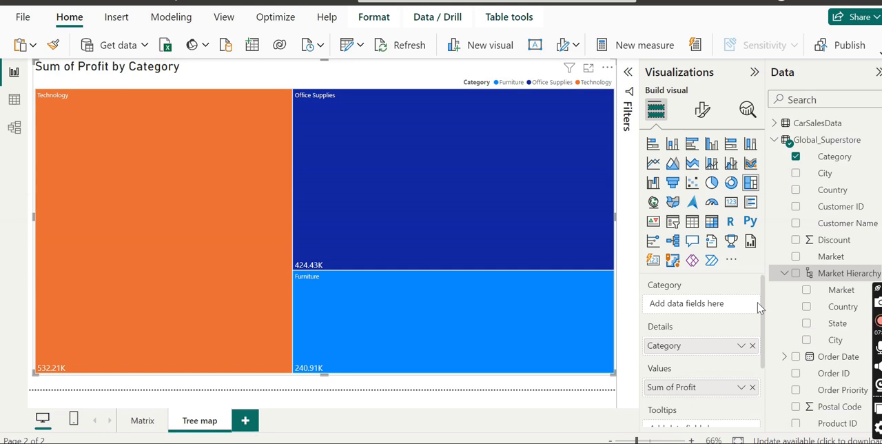
{"action": "left_click_drag", "start_coordinate": [824, 273], "coordinate": [676, 300]}
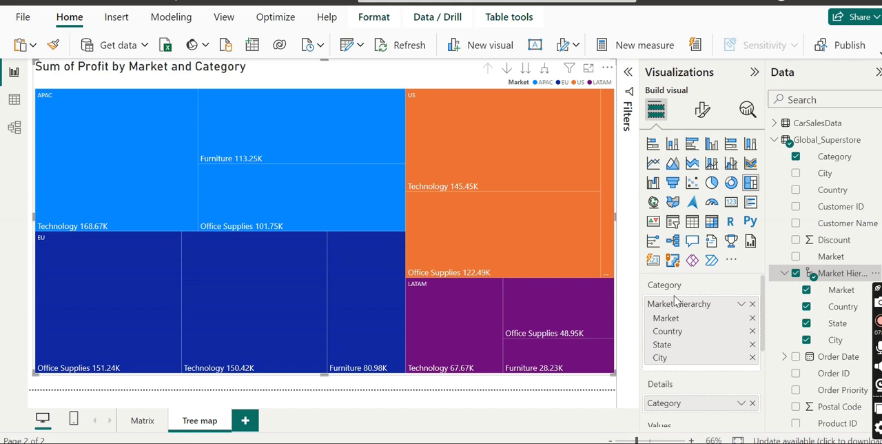
- Clear the top 10 Country filter on the tree map and remove its filter card
{"action": "left_click", "coordinate": [626, 74]}
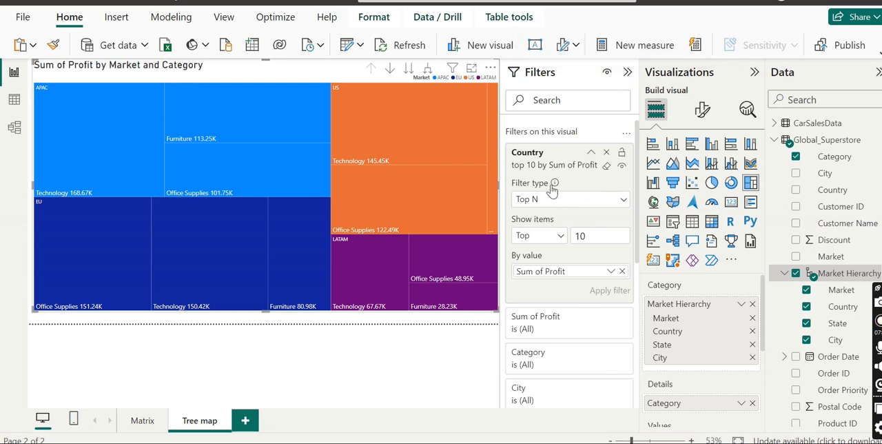
{"action": "left_click", "coordinate": [604, 169]}
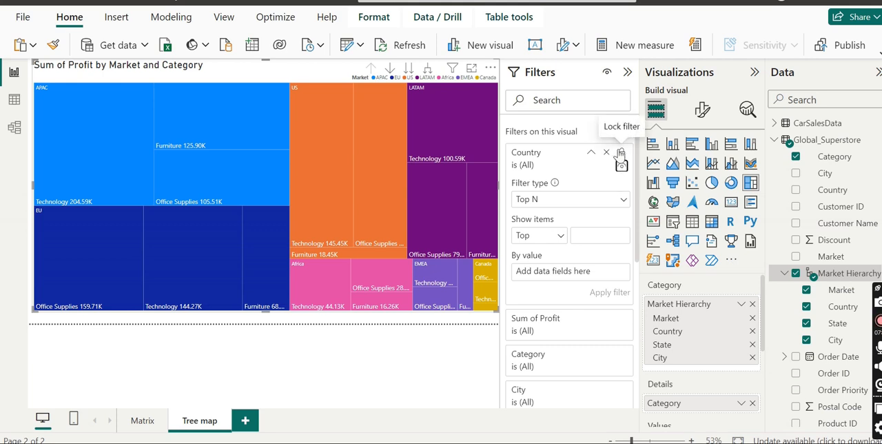
{"action": "left_click", "coordinate": [607, 153]}
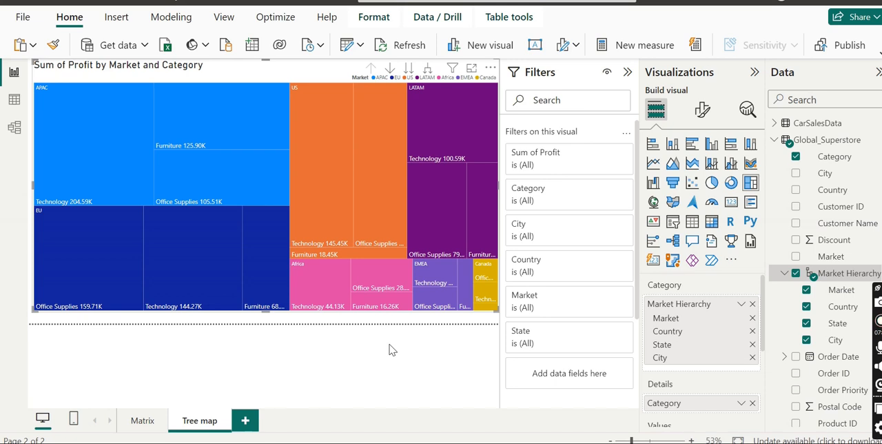
- Examine the profit of each category within the APAC, EU, US and LATAM market tiles
{"action": "mouse_move", "coordinate": [183, 145]}
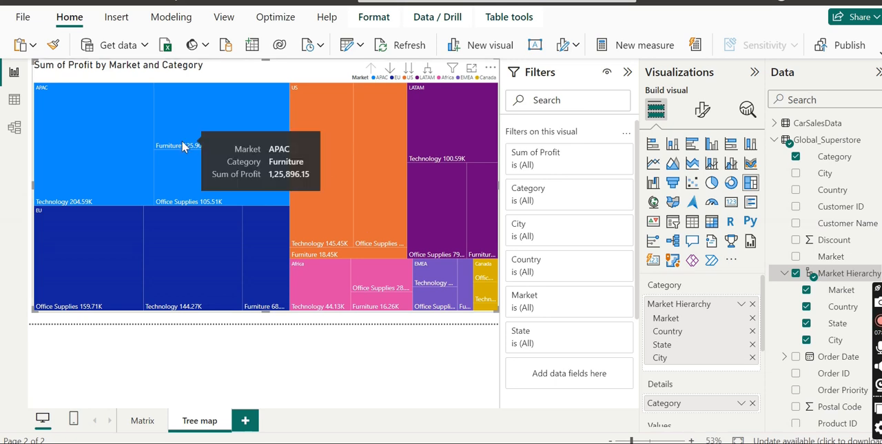
{"action": "mouse_move", "coordinate": [126, 243]}
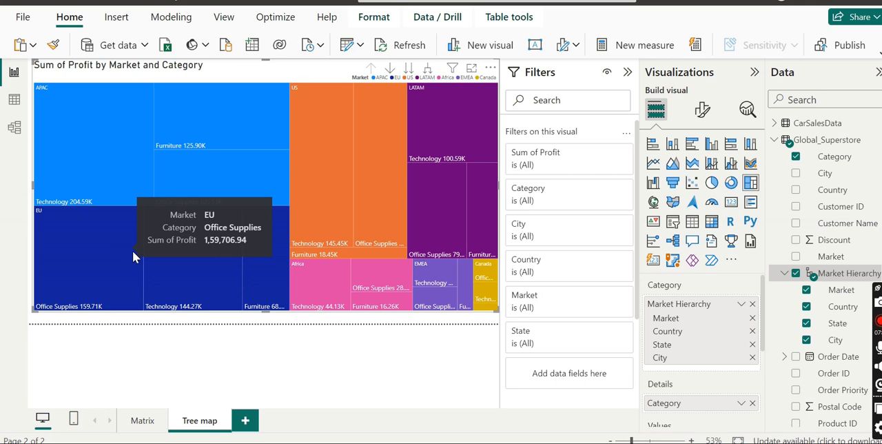
{"action": "mouse_move", "coordinate": [213, 273]}
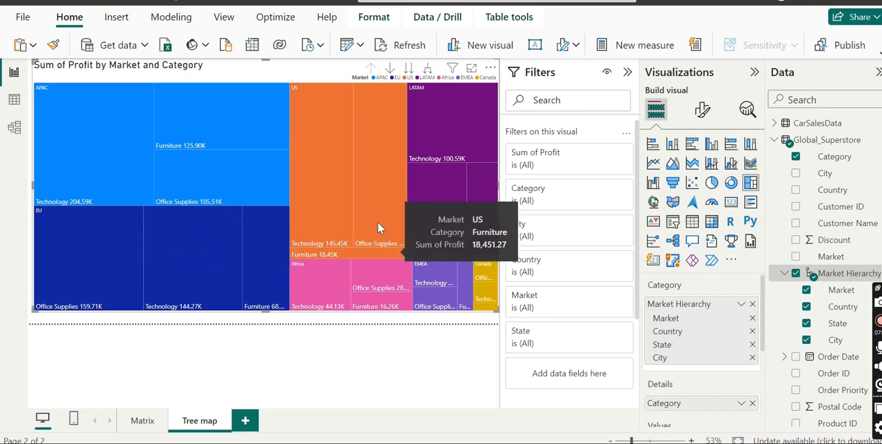
{"action": "mouse_move", "coordinate": [436, 142]}
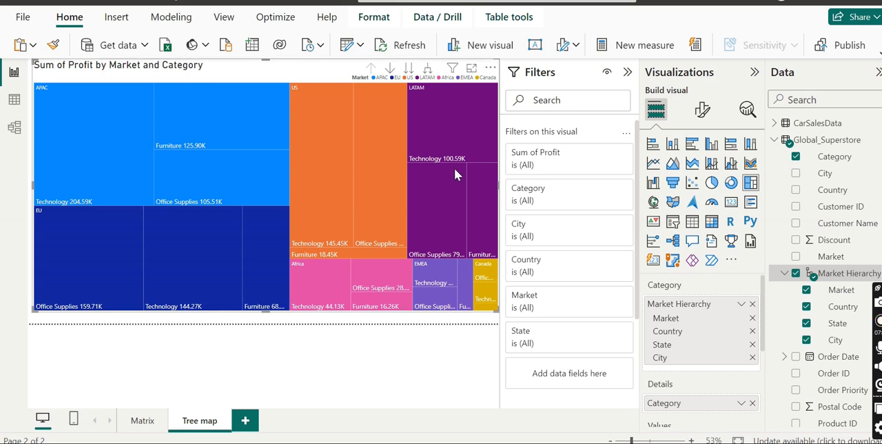
- Turn on drill-down mode for the tree map, and view the US market's country level before returning to the Market level
{"action": "left_click", "coordinate": [627, 73]}
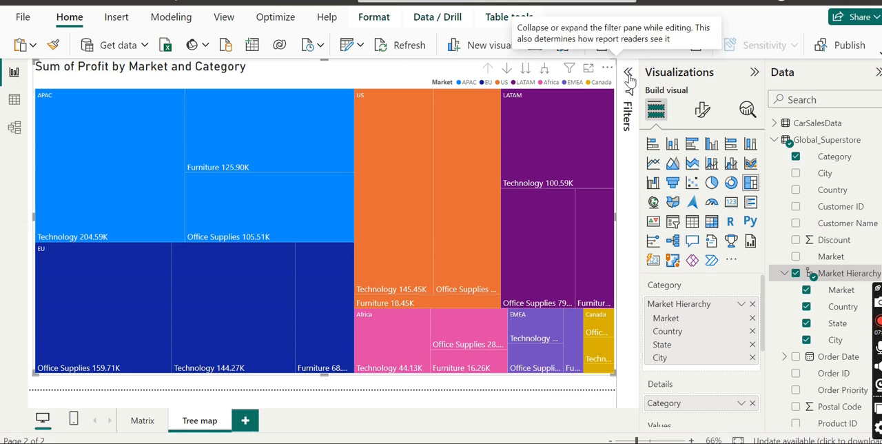
{"action": "left_click", "coordinate": [508, 69]}
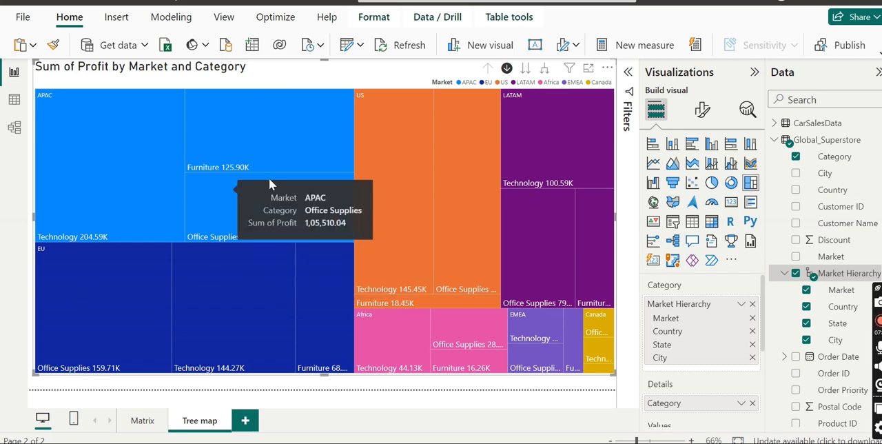
{"action": "left_click", "coordinate": [383, 173]}
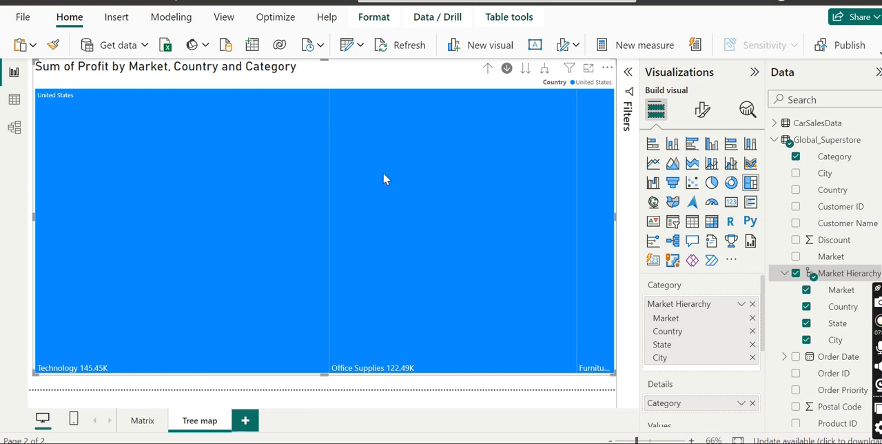
{"action": "left_click", "coordinate": [487, 69]}
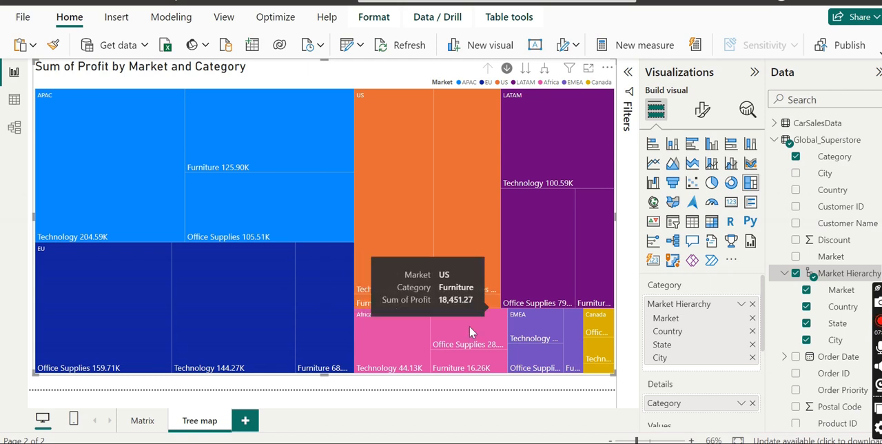
- Drill from the Africa market through country and state into Madagascar Analamanga's city level, and go back up to the Madagascar states
{"action": "left_click", "coordinate": [383, 341]}
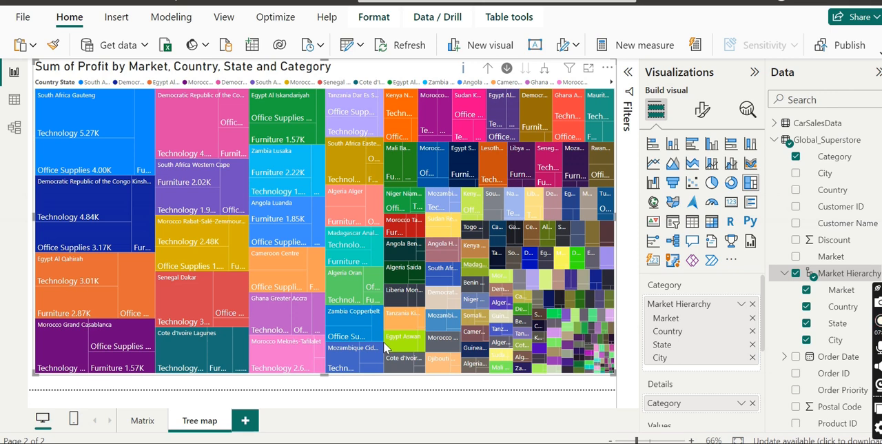
{"action": "left_click", "coordinate": [341, 248]}
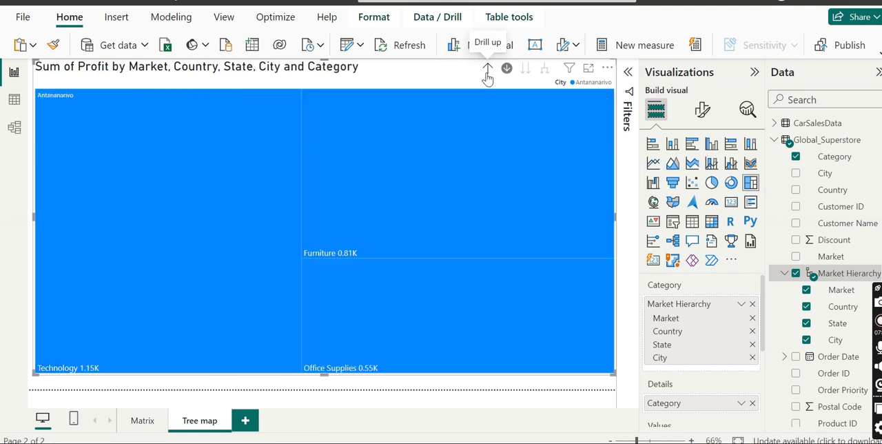
{"action": "left_click", "coordinate": [487, 73]}
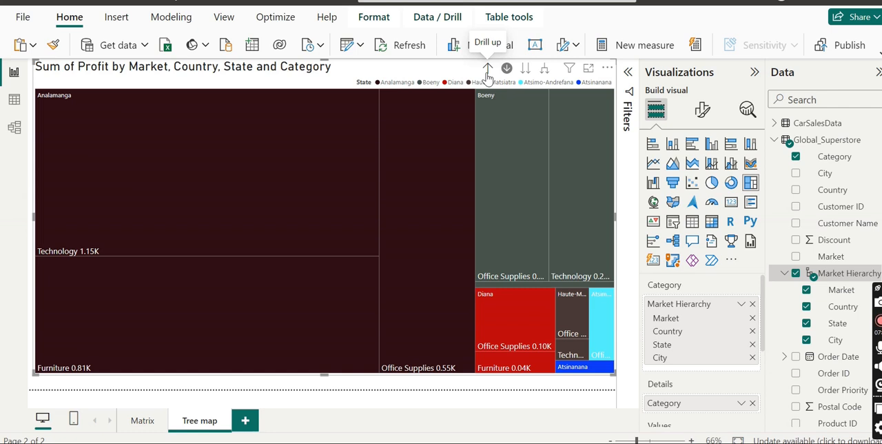
- Toggle drill-down mode off and on, drill into Analamanga's city level, and return the tree map to the Market level
{"action": "left_click", "coordinate": [507, 70]}
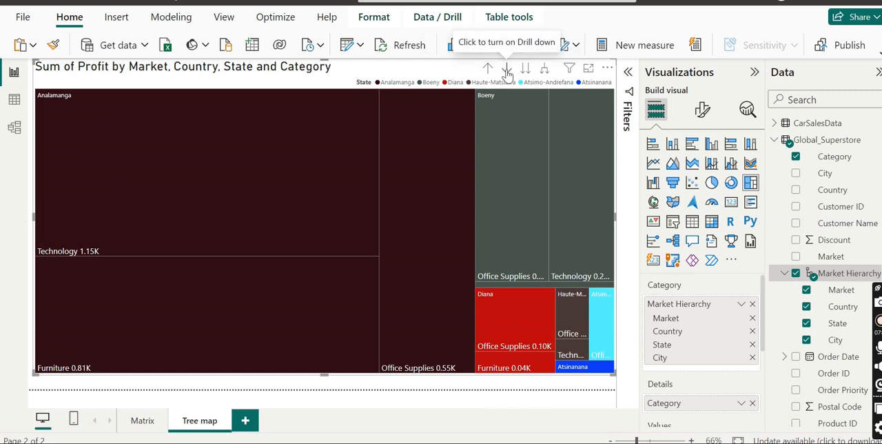
{"action": "left_click", "coordinate": [507, 72]}
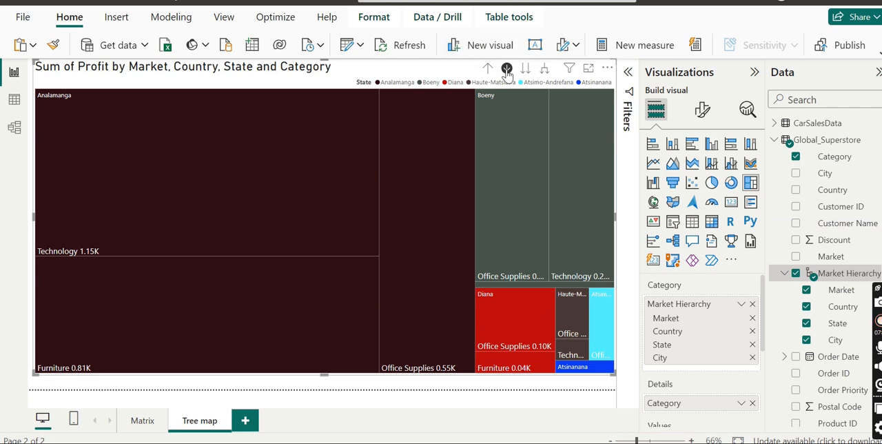
{"action": "left_click", "coordinate": [311, 198]}
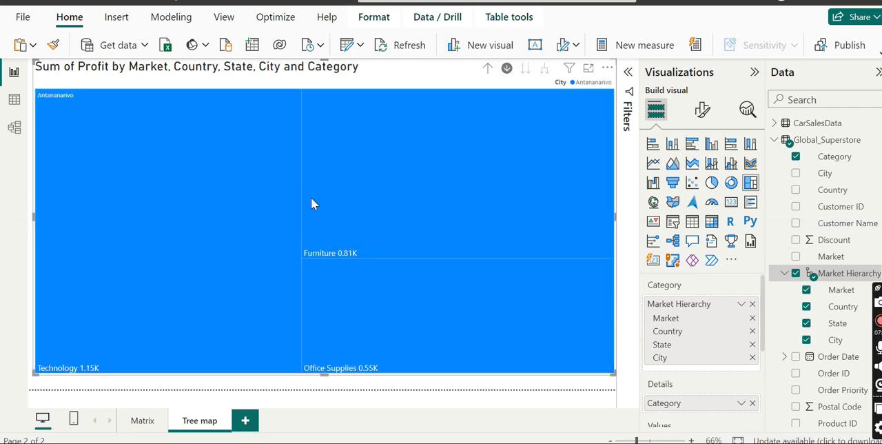
{"action": "left_click", "coordinate": [486, 69]}
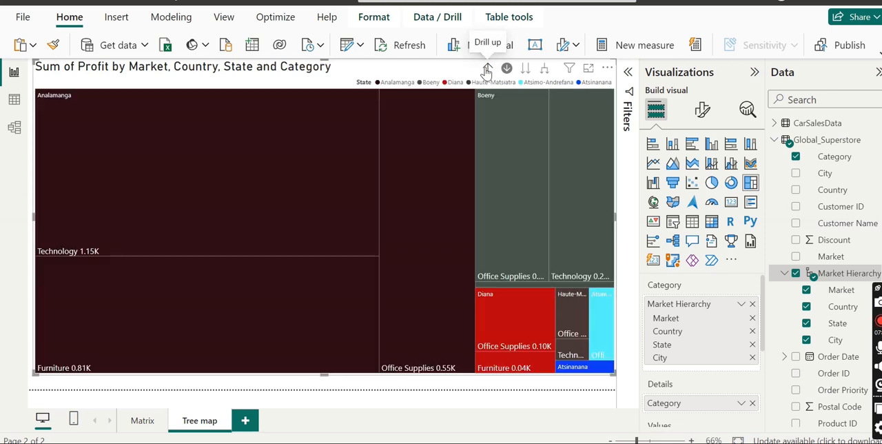
{"action": "left_click", "coordinate": [486, 69]}
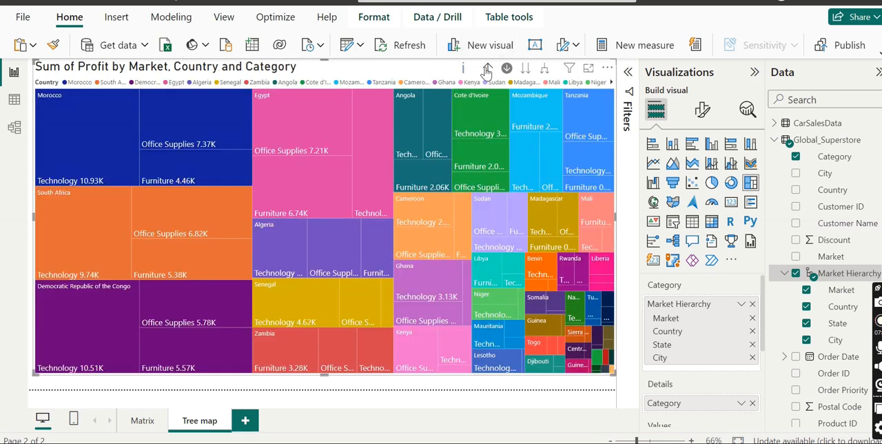
{"action": "left_click", "coordinate": [486, 69]}
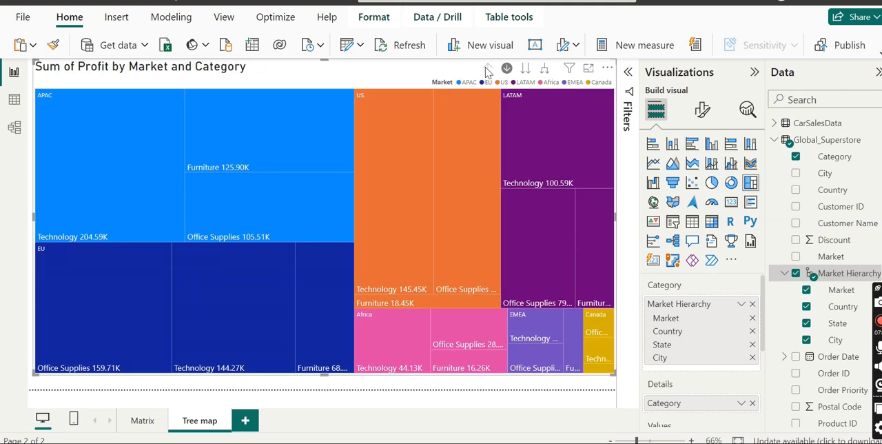
- Drill down into the Canada market and expand the tree map through country and state to the City level
{"action": "mouse_move", "coordinate": [441, 320]}
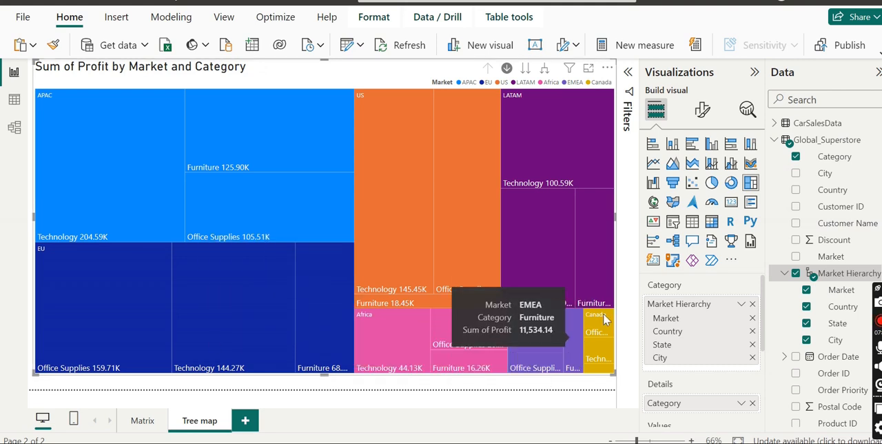
{"action": "mouse_move", "coordinate": [598, 324]}
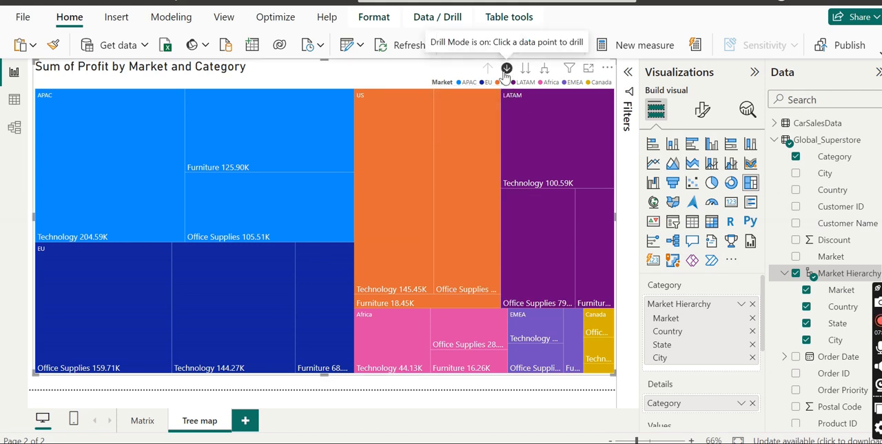
{"action": "left_click", "coordinate": [597, 318]}
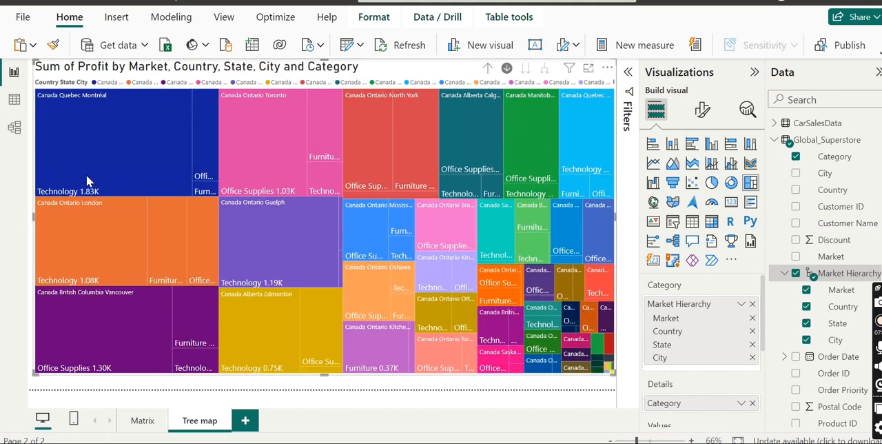
- Drill the tree map up from Canada's city level through state and country to the Market level
{"action": "mouse_move", "coordinate": [191, 188]}
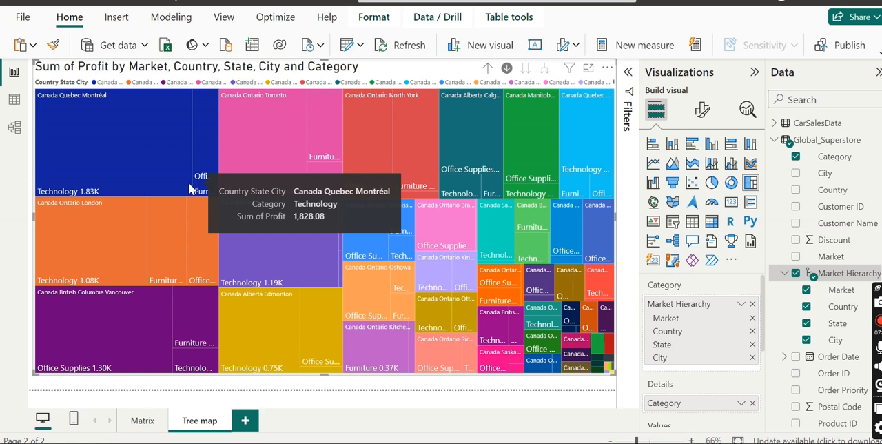
{"action": "left_click", "coordinate": [491, 69]}
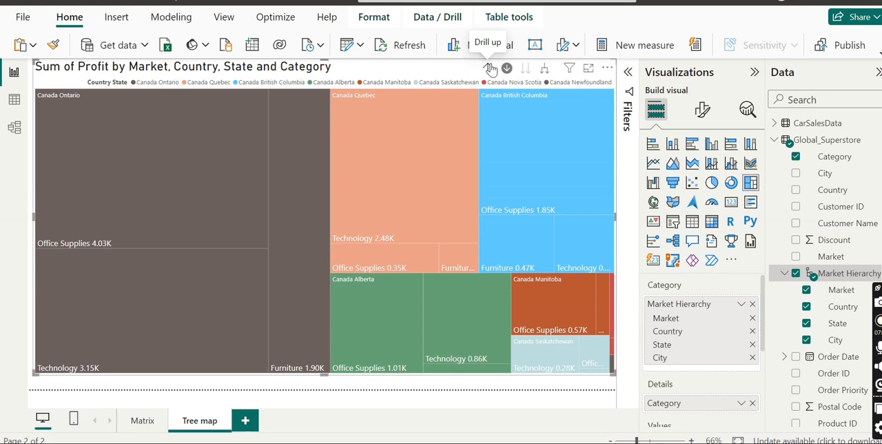
{"action": "left_click", "coordinate": [490, 69]}
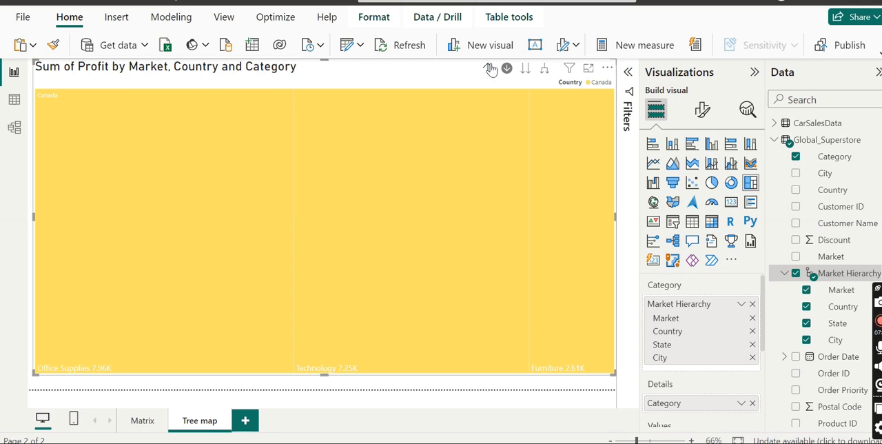
{"action": "left_click", "coordinate": [490, 69]}
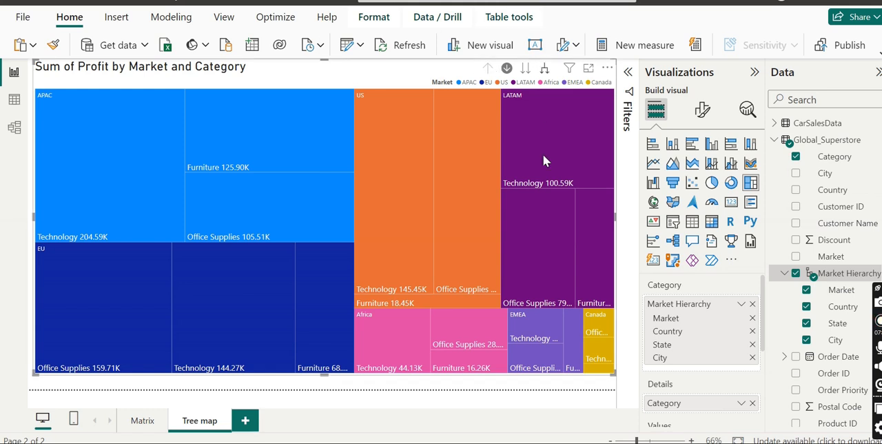
{"action": "mouse_move", "coordinate": [188, 152]}
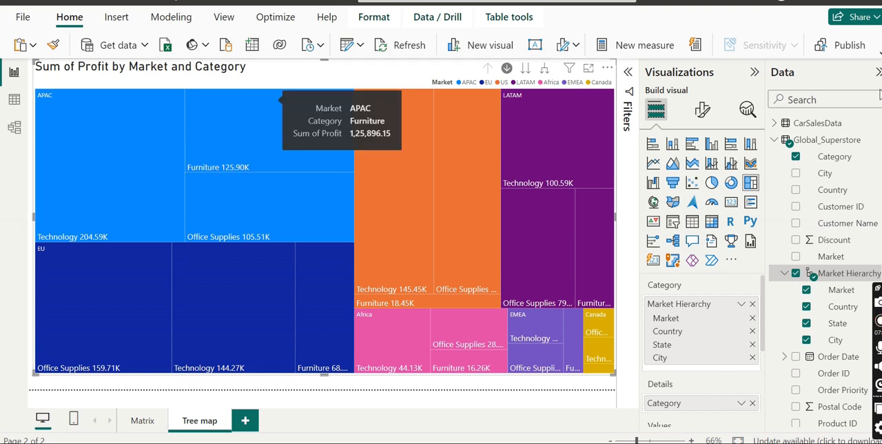
{"action": "mouse_move", "coordinate": [800, 140]}
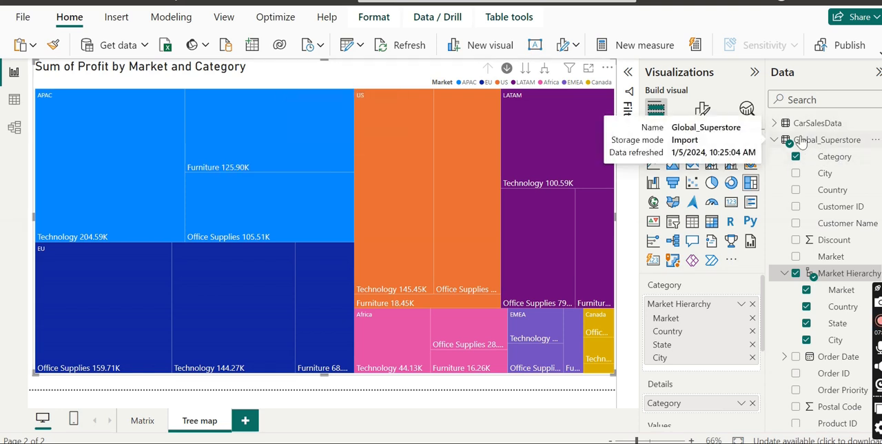